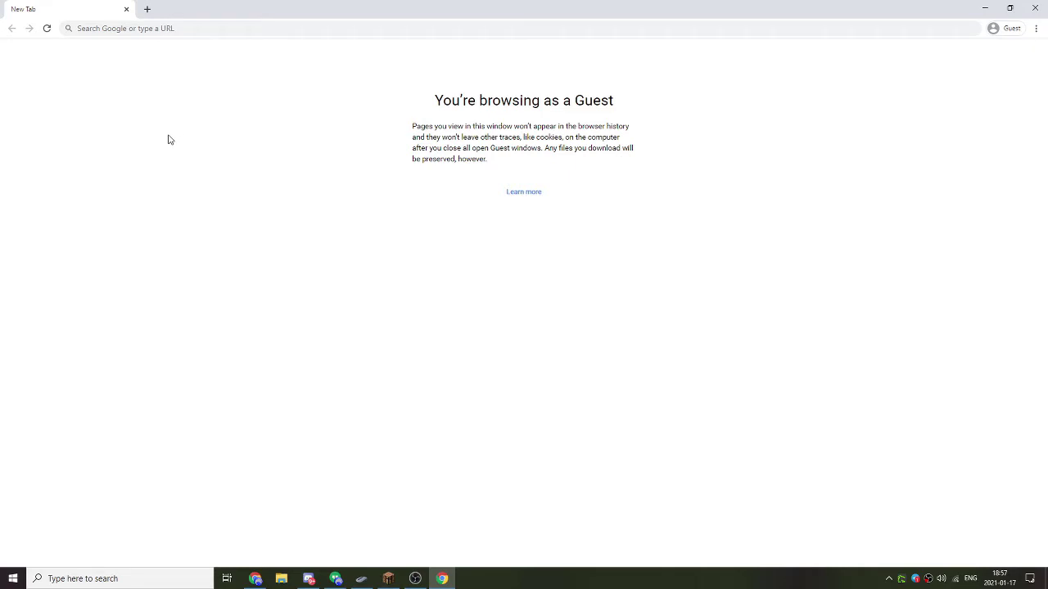
Step: Turn on device emulation in the developer tools and open the list of emulated devices for editing
right_click(170, 197)
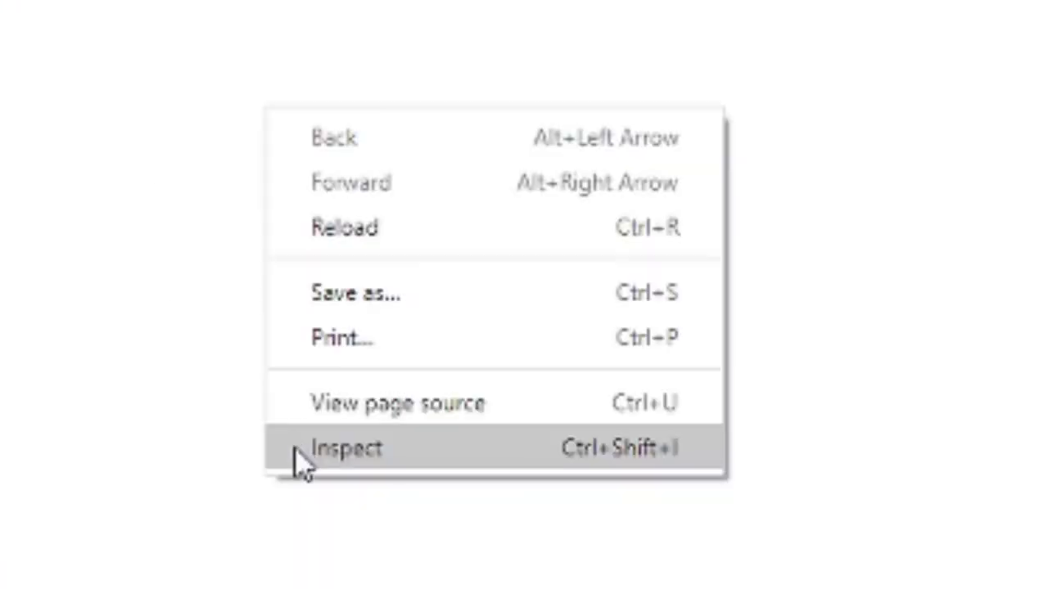
click(178, 293)
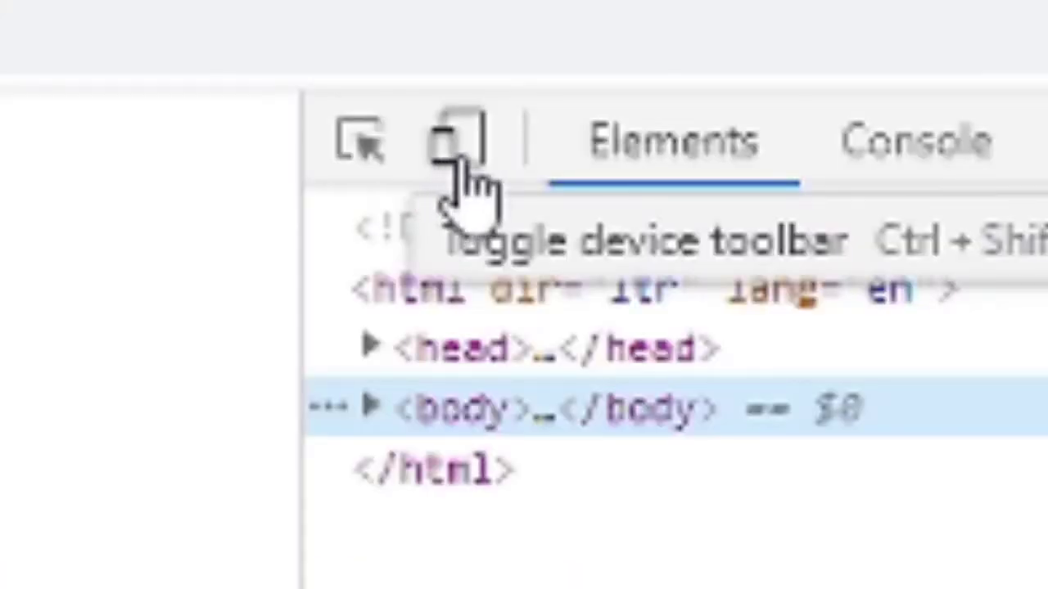
click(471, 155)
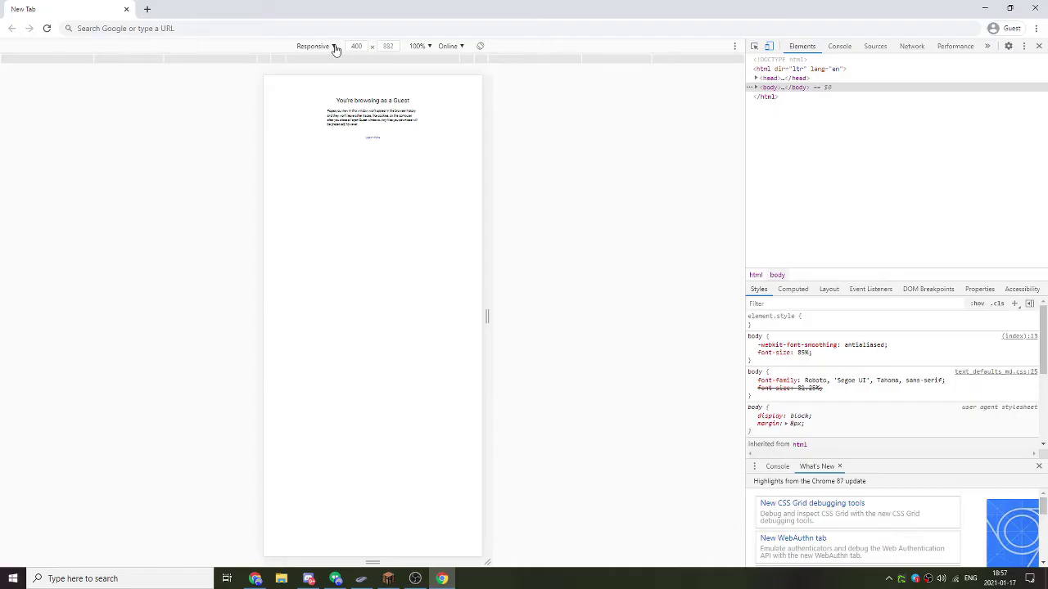
click(333, 47)
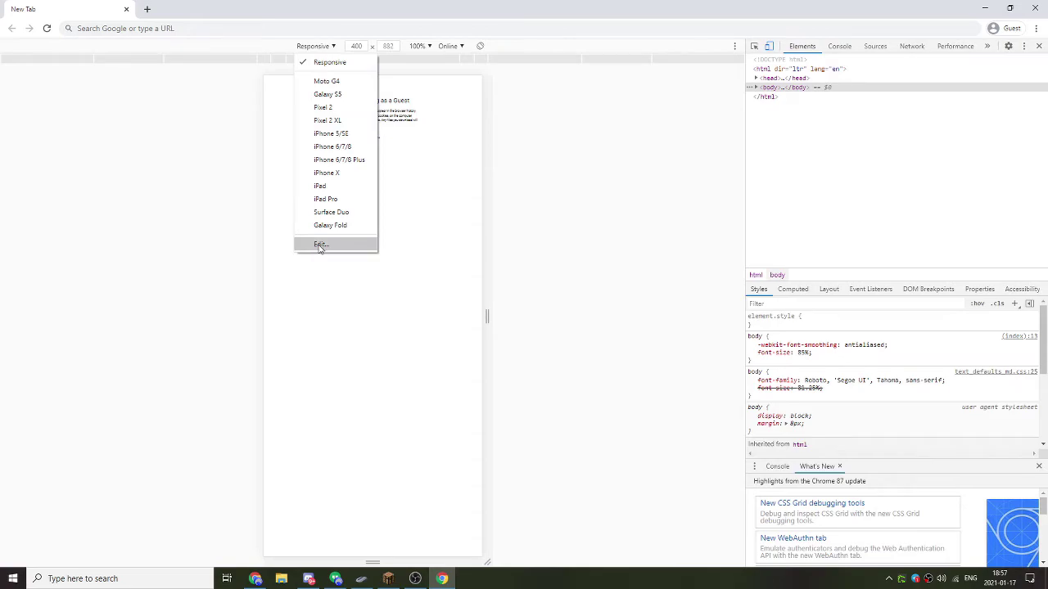
click(321, 245)
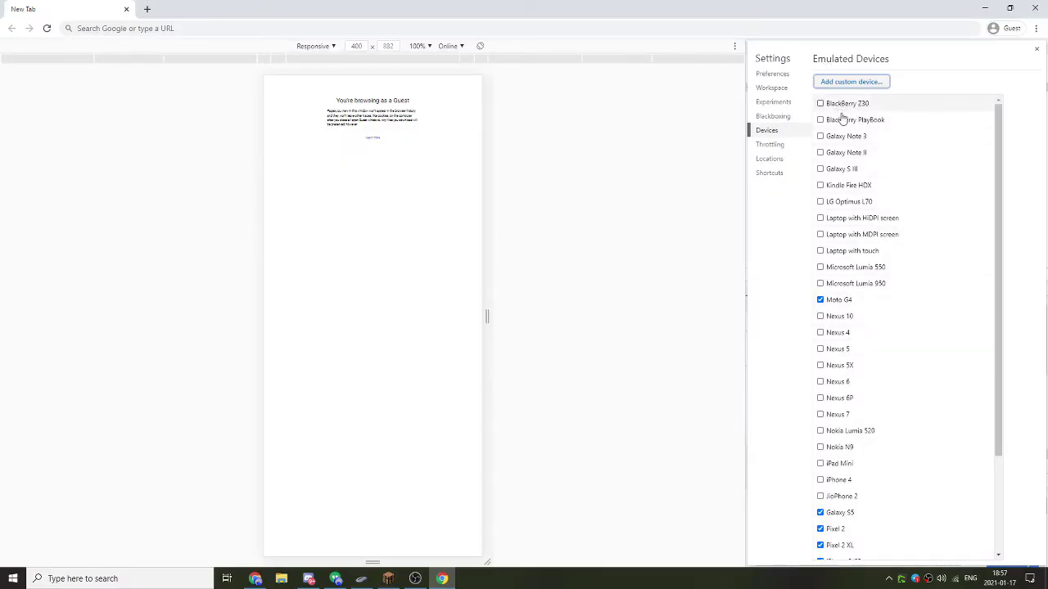
Step: Search the web for "google smart tv user agent" in a new tab
click(147, 9)
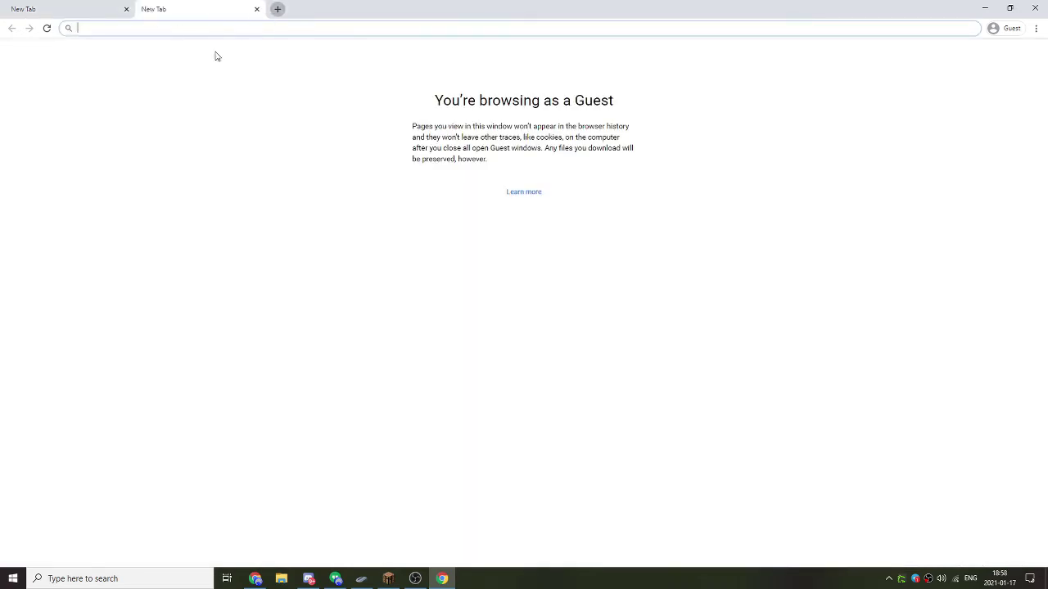
key(ctrl+shift+Tab)
click(150, 7)
text(google s)
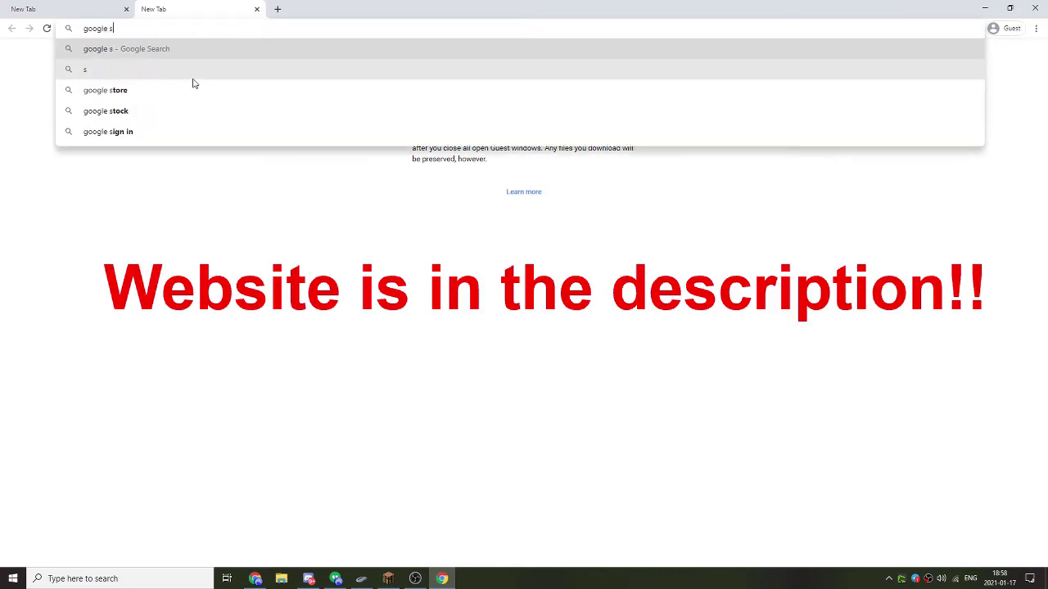
text(mart tv user agent)
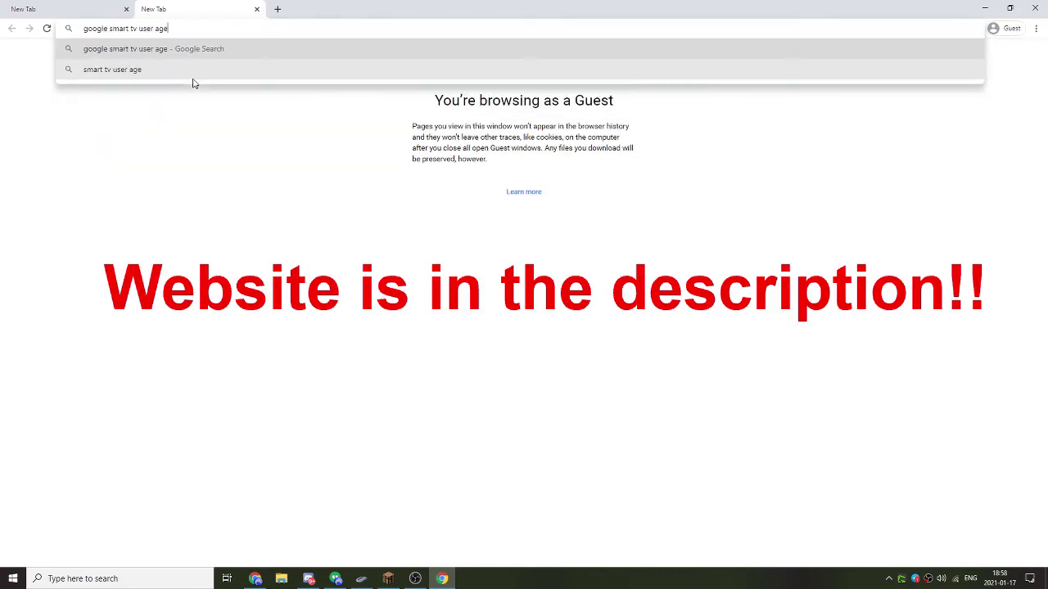
key(Return)
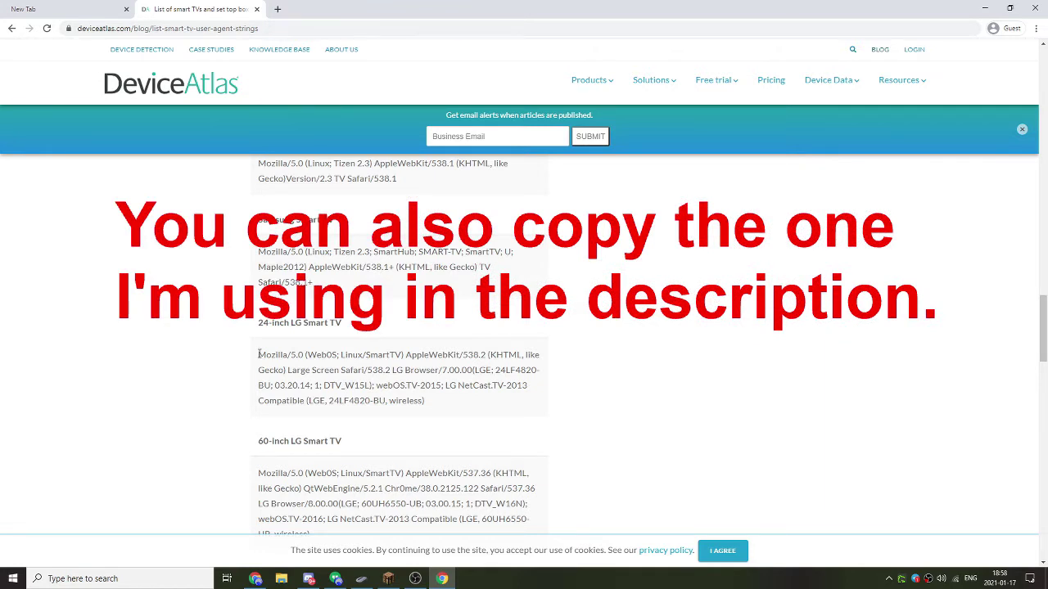
Step: Copy the full 24-inch LG Smart TV user agent string from the DeviceAtlas list
drag(259, 354, 426, 403)
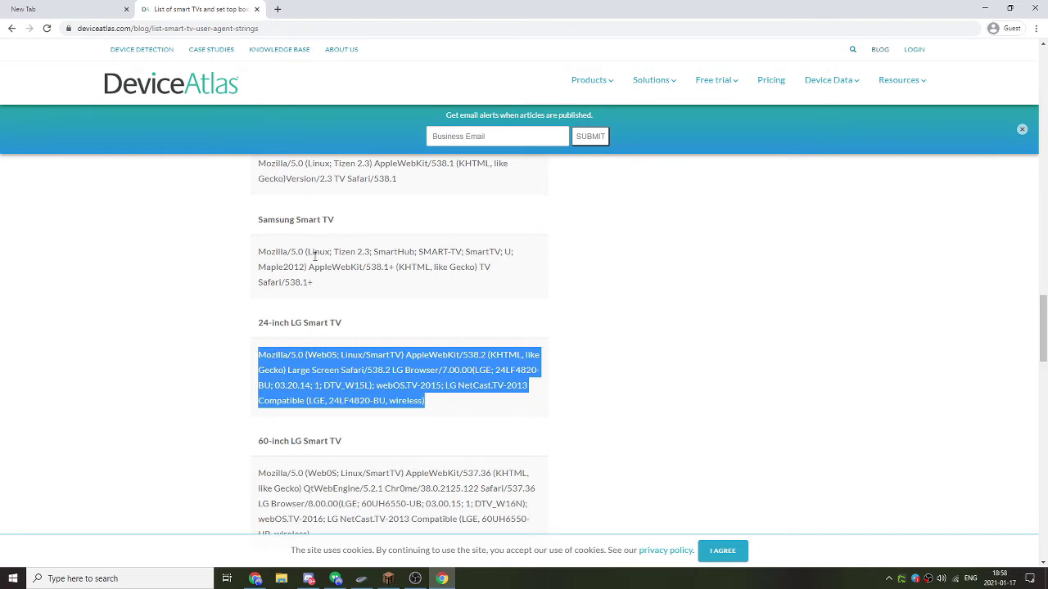
click(259, 355)
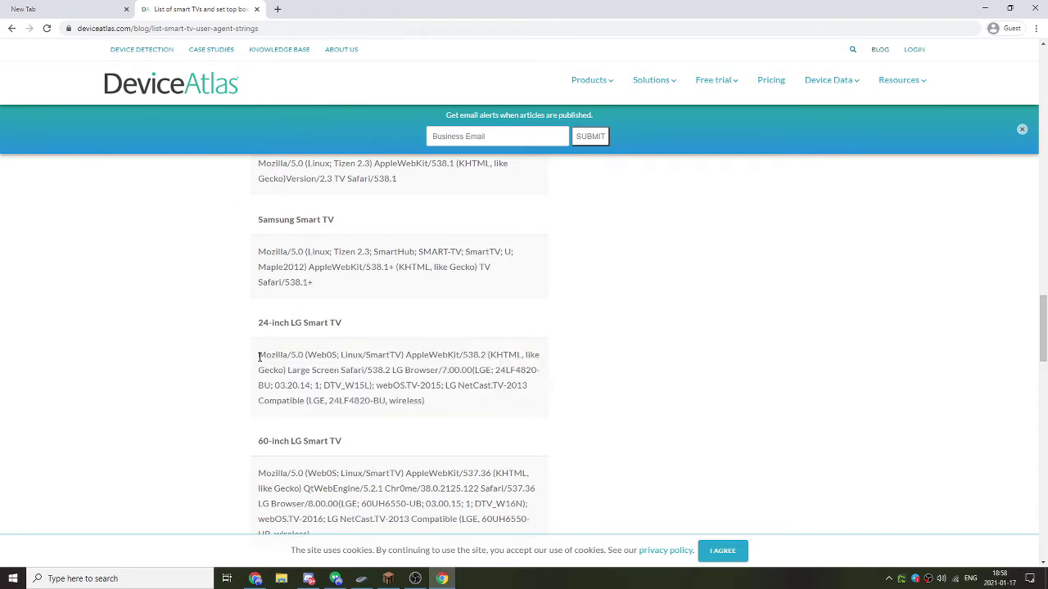
drag(259, 355, 432, 402)
right_click(278, 358)
click(278, 357)
Step: Start a custom emulated device in the first tab, named LG Smart TV, with a size of 1920 by 1080
click(27, 9)
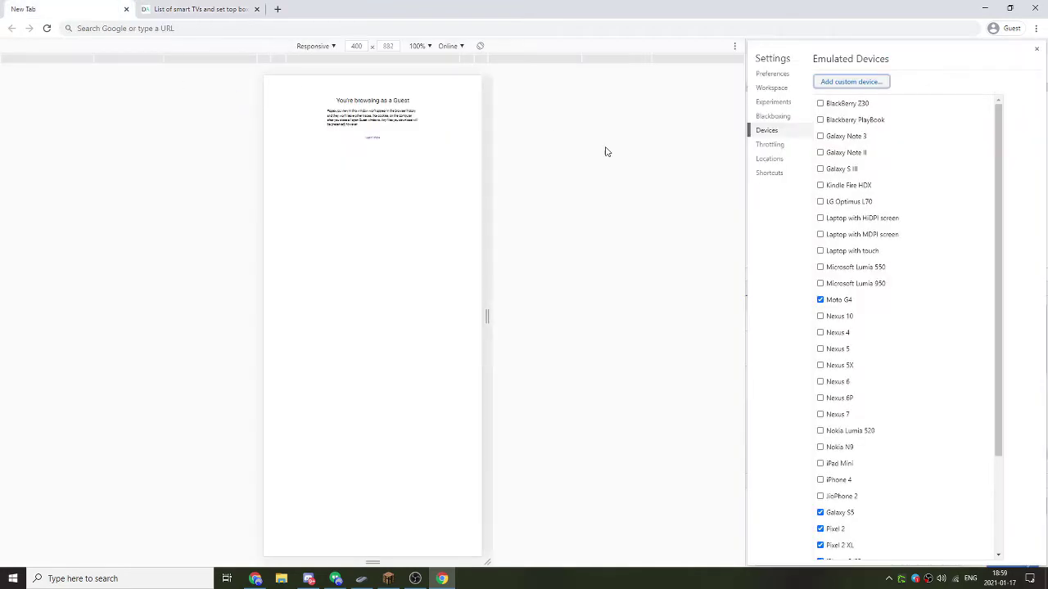
click(835, 84)
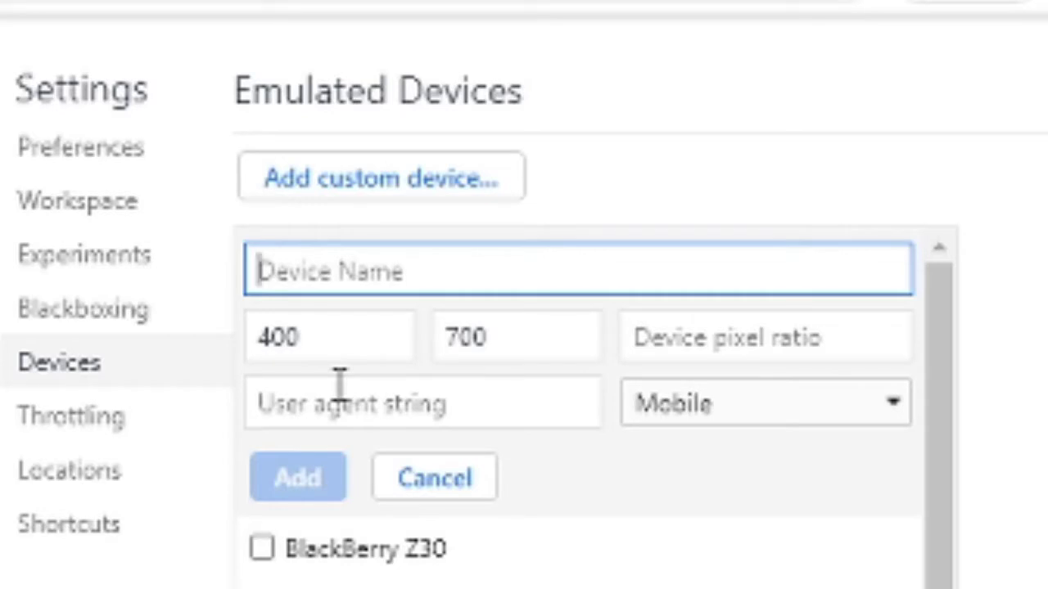
text(LG Smart )
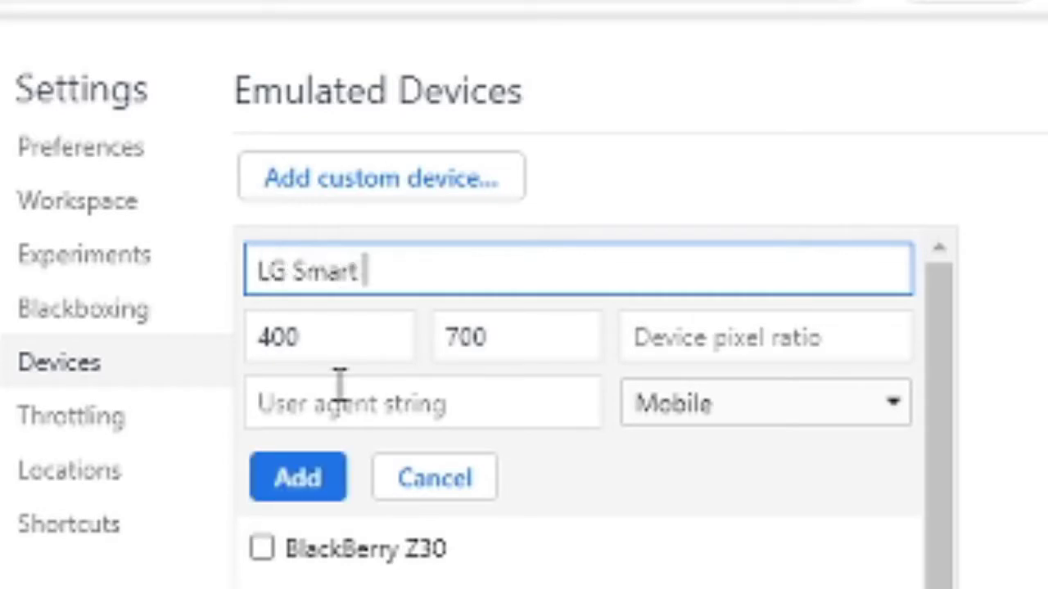
text(TV)
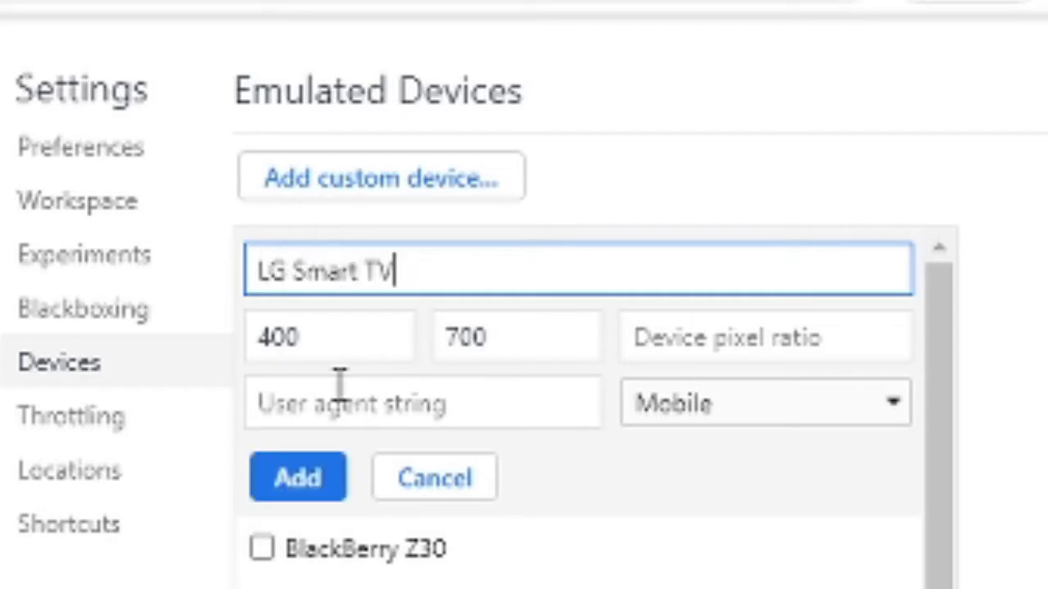
double_click(363, 344)
double_click(482, 332)
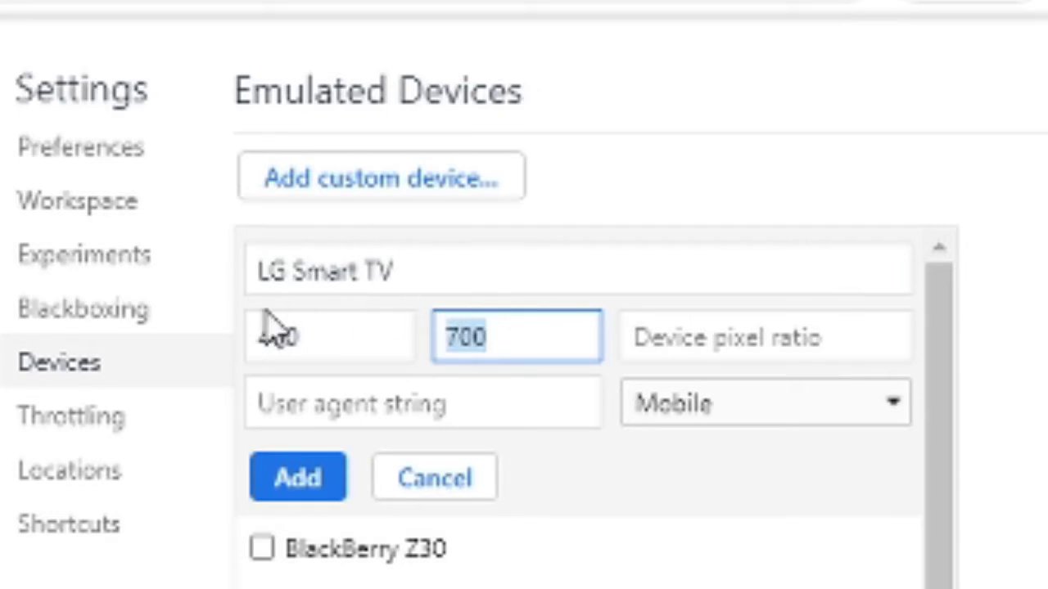
double_click(355, 328)
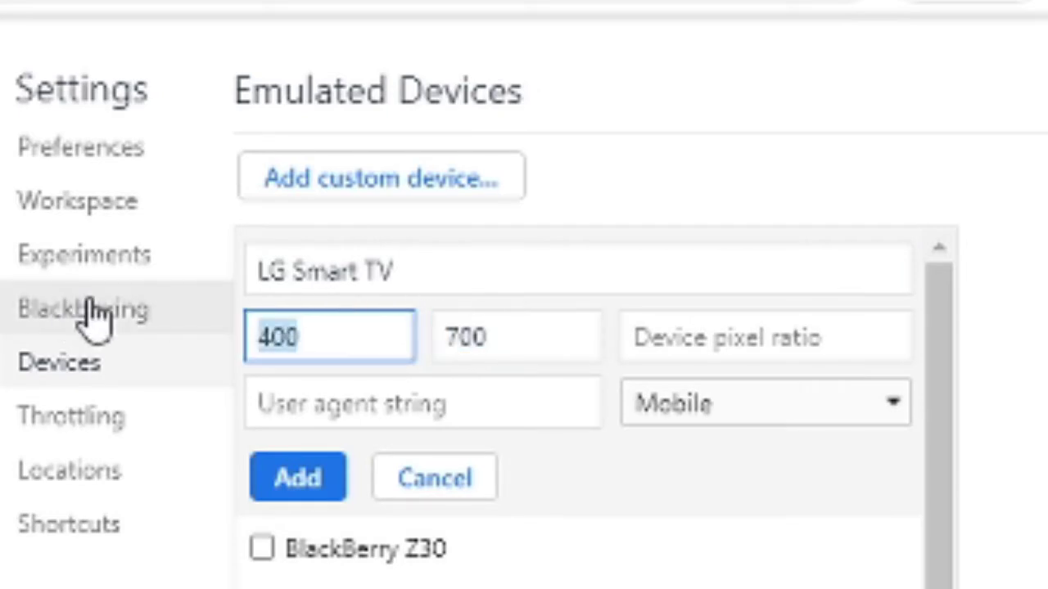
text(1920)
key(Tab)
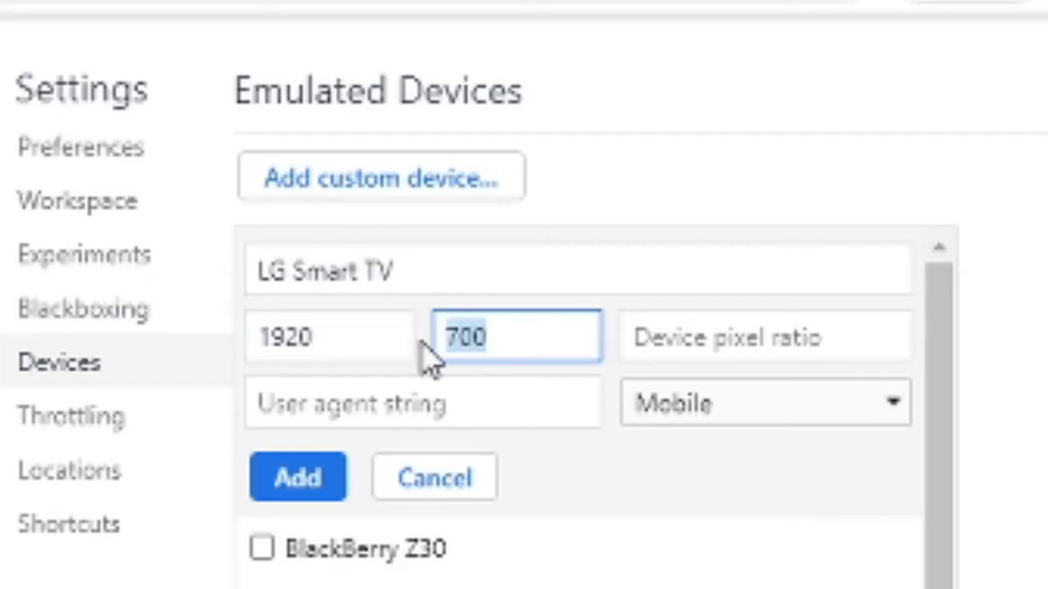
text(1080)
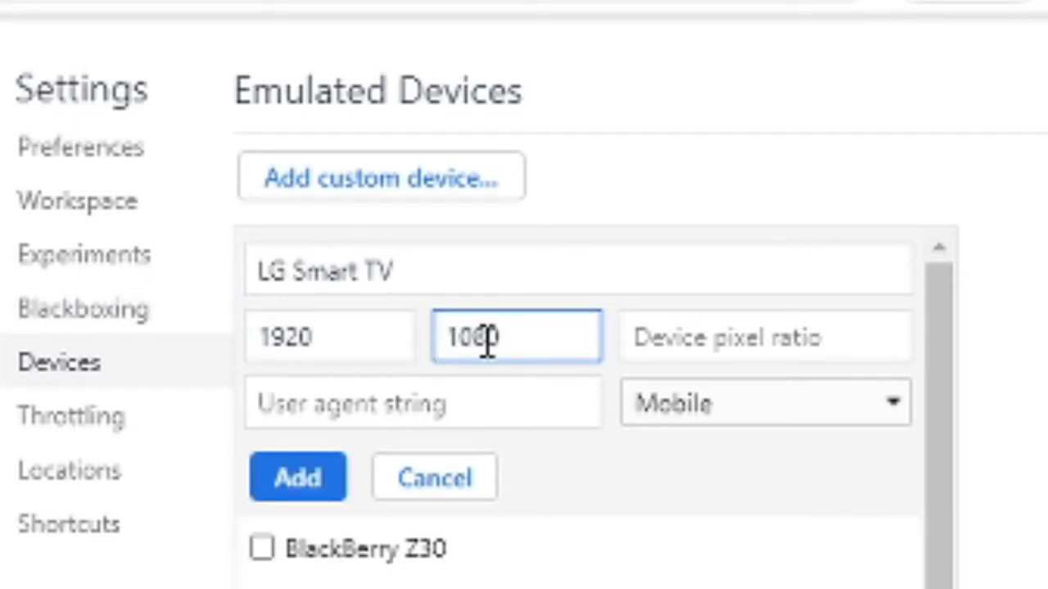
Step: Paste the copied user agent string, set the user agent type to Desktop, and add the custom device
click(710, 359)
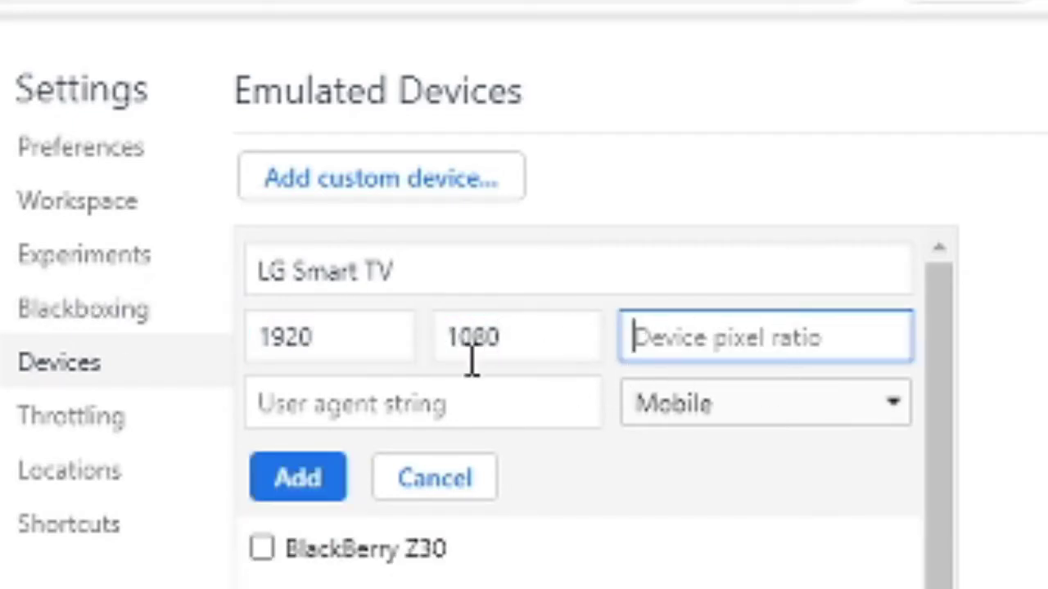
click(379, 407)
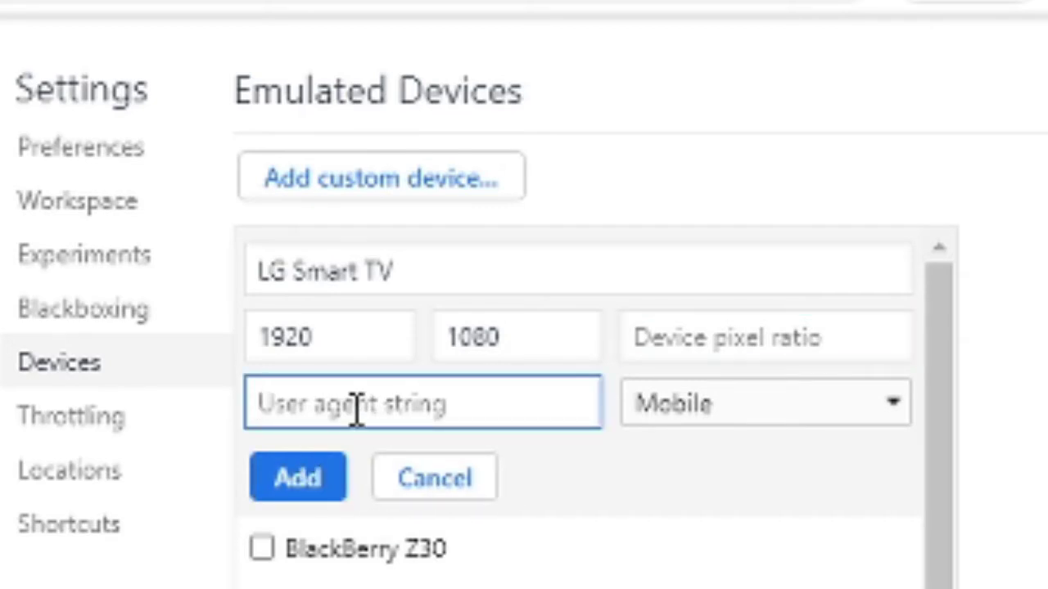
key(ctrl+v)
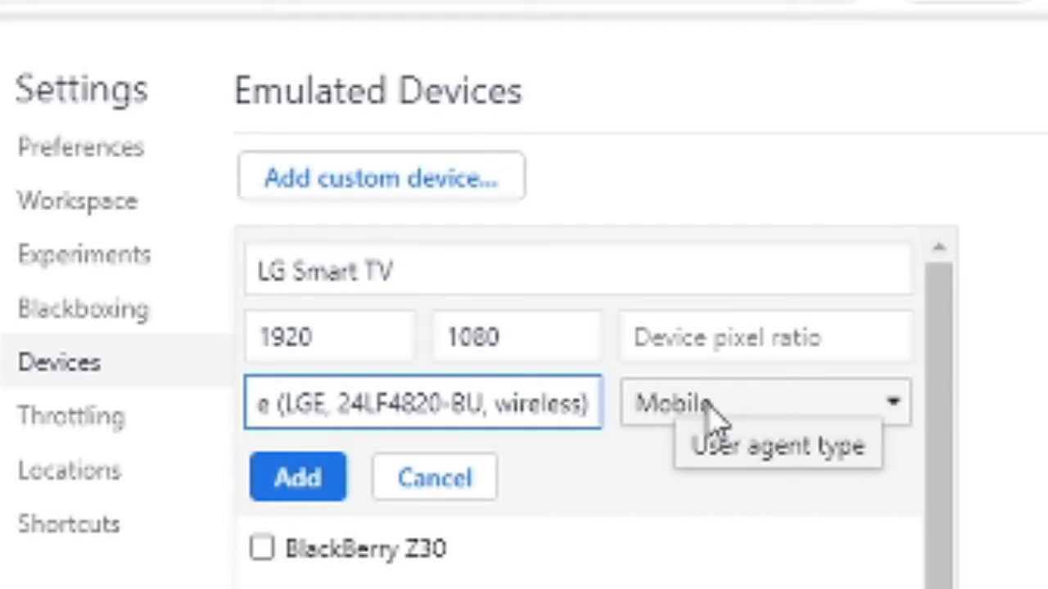
click(696, 419)
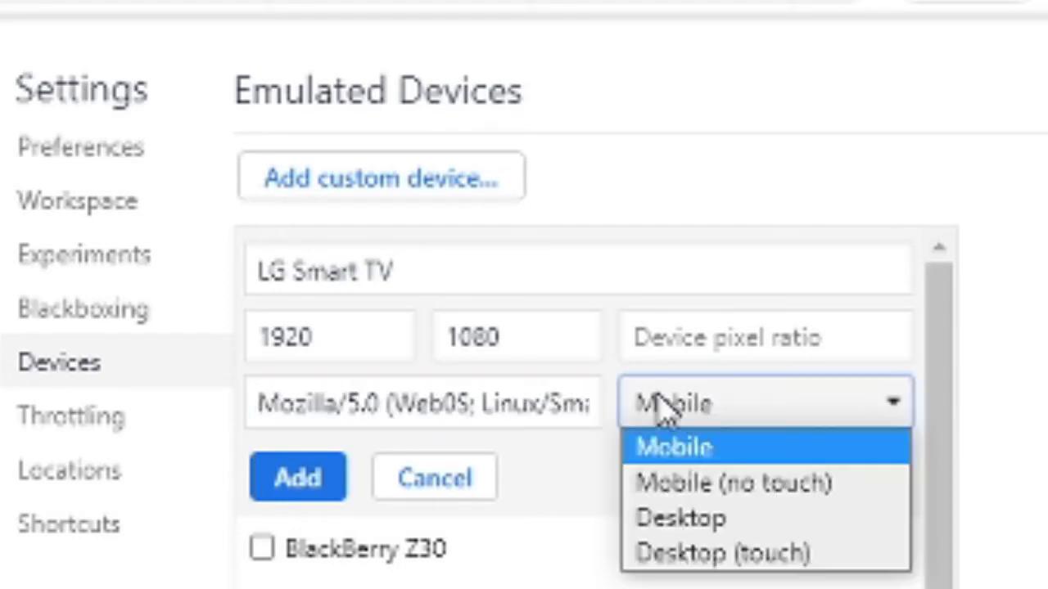
click(715, 524)
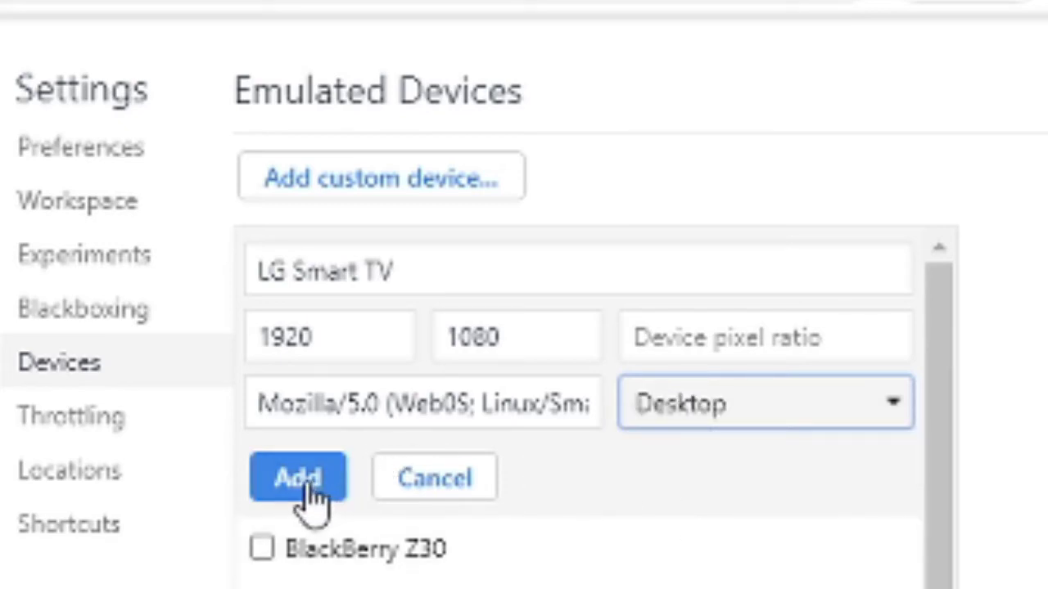
click(302, 483)
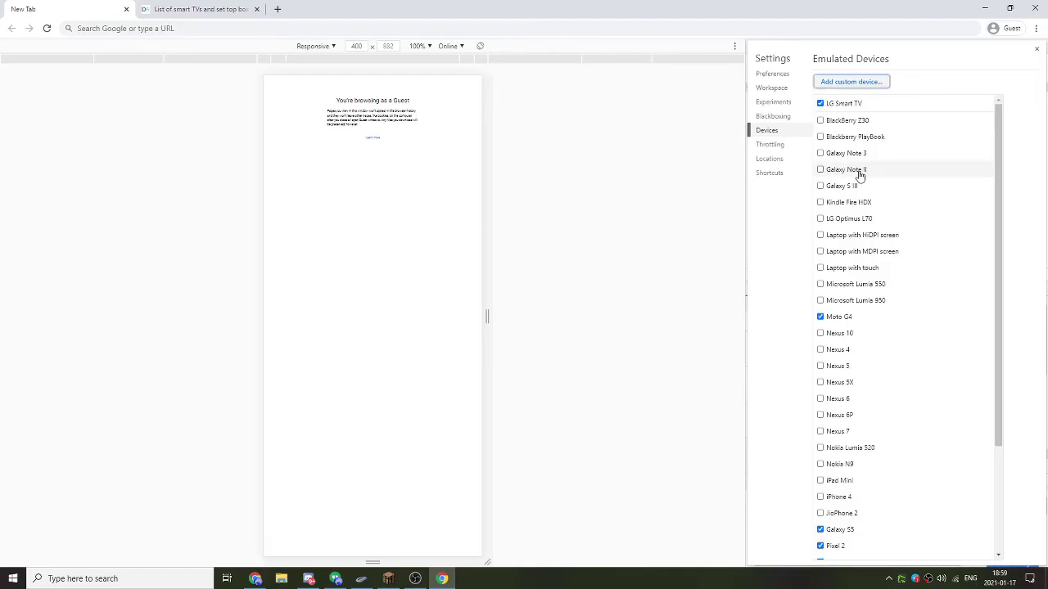
Step: Close the device settings and emulate the page as the LG Smart TV device
click(1037, 51)
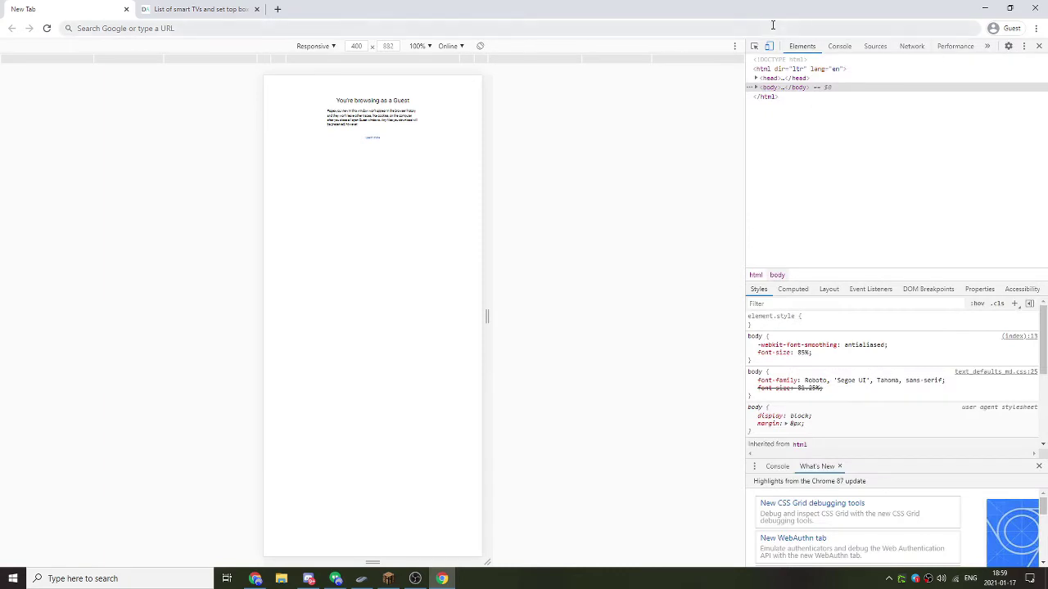
click(332, 49)
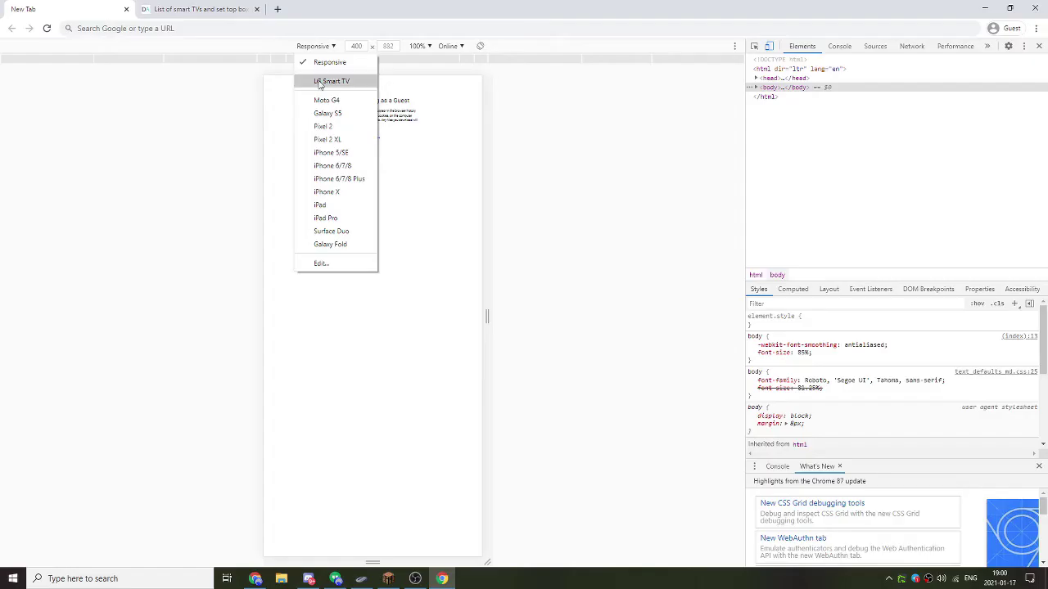
click(377, 332)
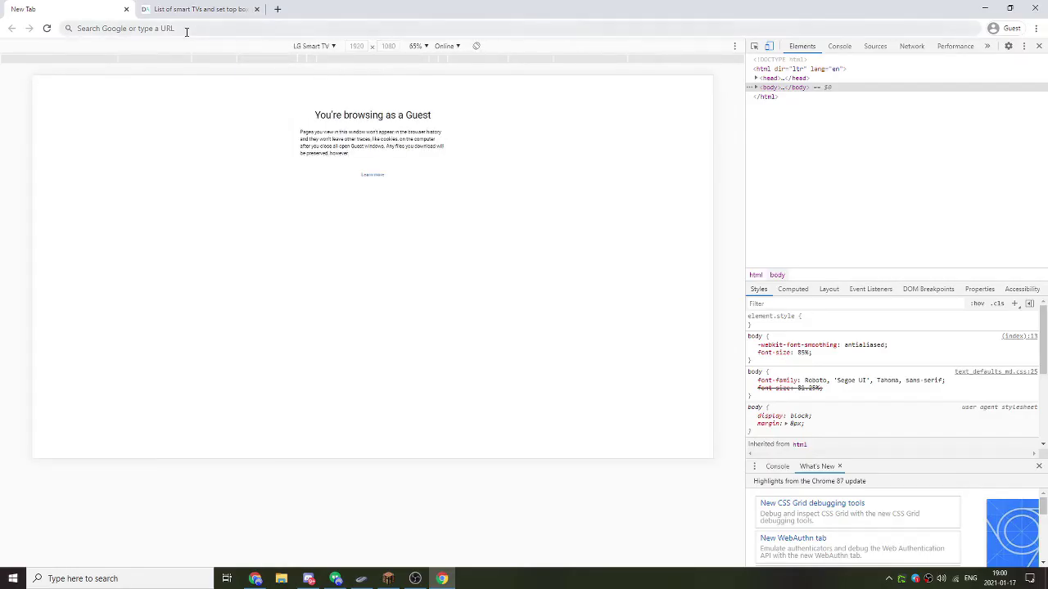
Step: Load youtube.com/tv in the emulated tab and close the developer tools
click(128, 27)
text(youtube.com/tv)
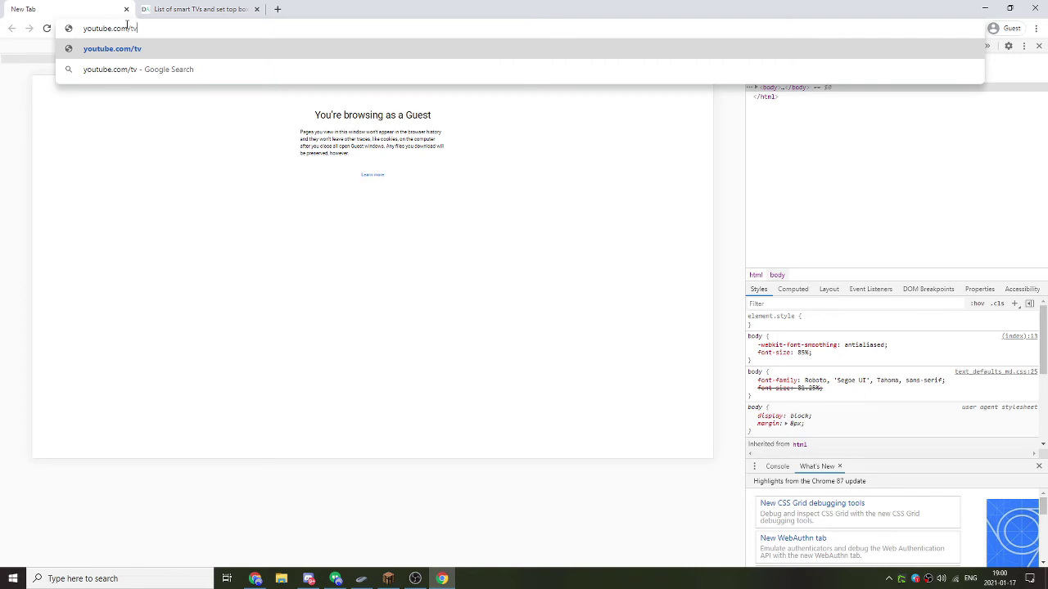
key(Return)
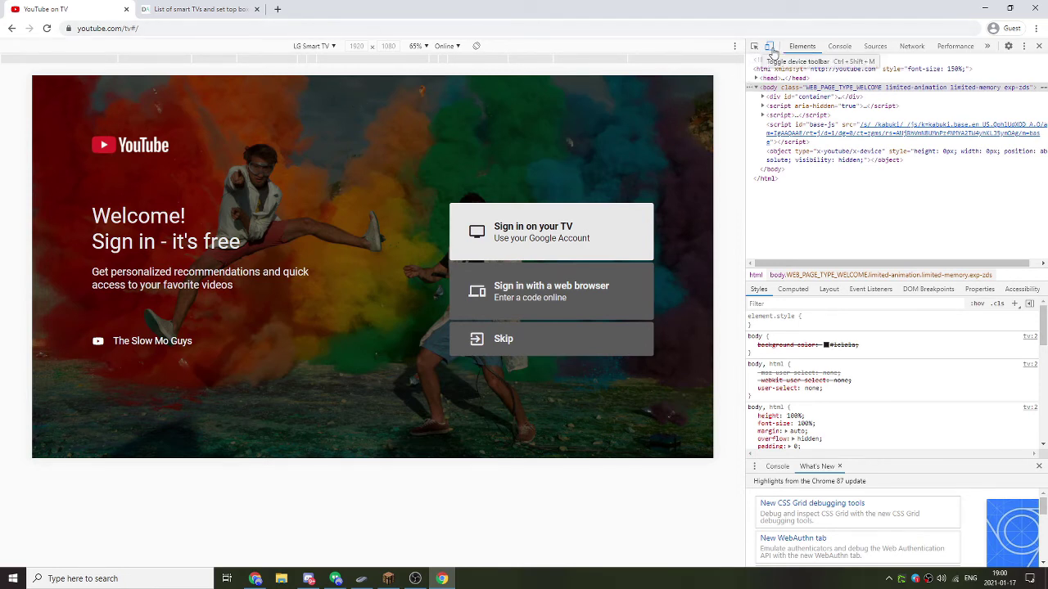
click(1038, 46)
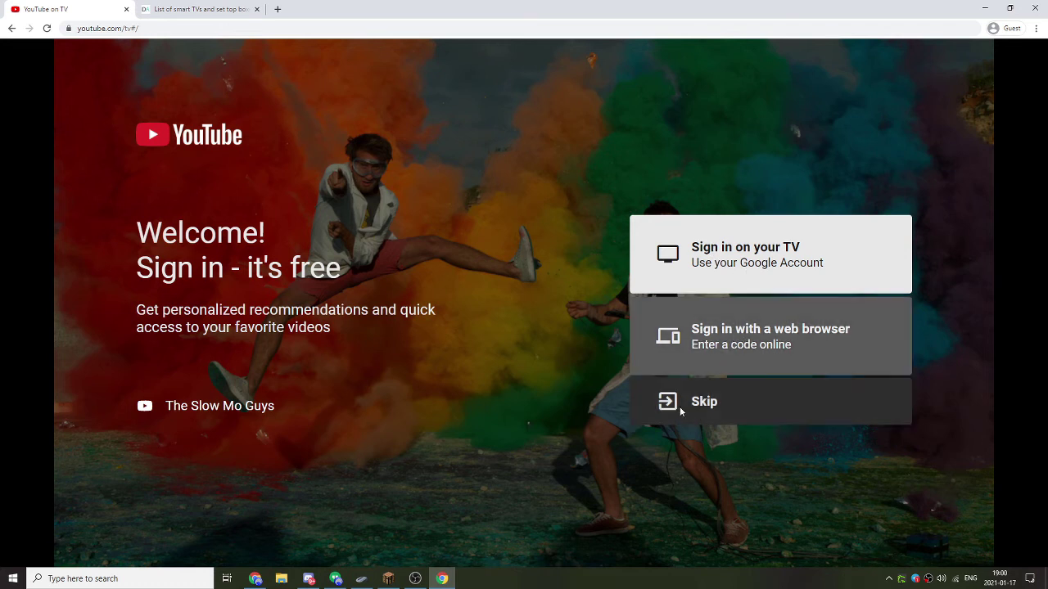
Step: Skip signing in on the YouTube welcome screen
key(Down)
key(Down)
key(Up)
key(Up)
key(Down)
key(Down)
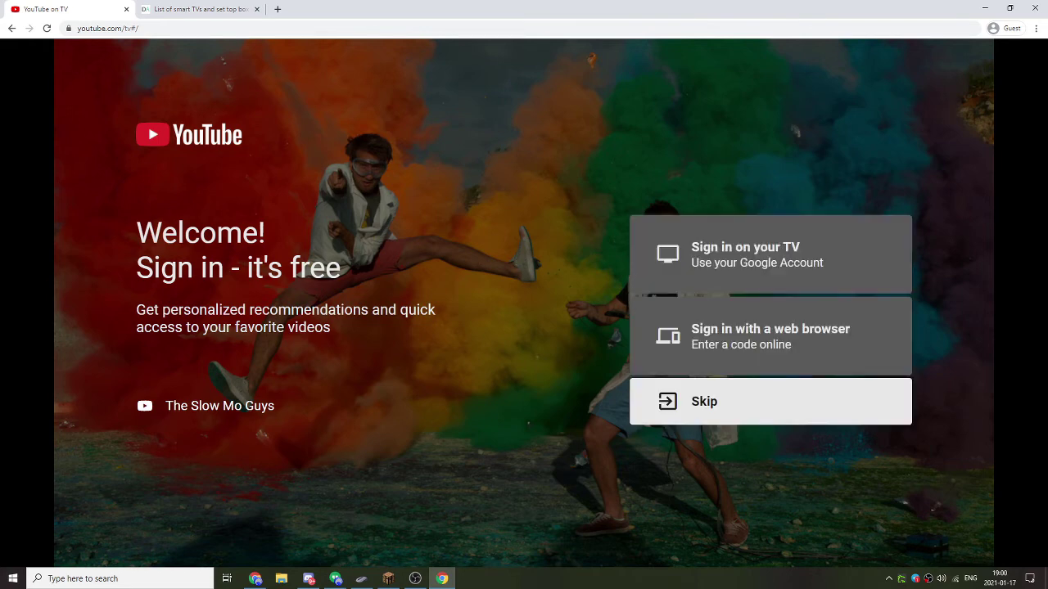
key(Return)
Step: Go to the Link with TV code option in the YouTube on TV settings
key(Left)
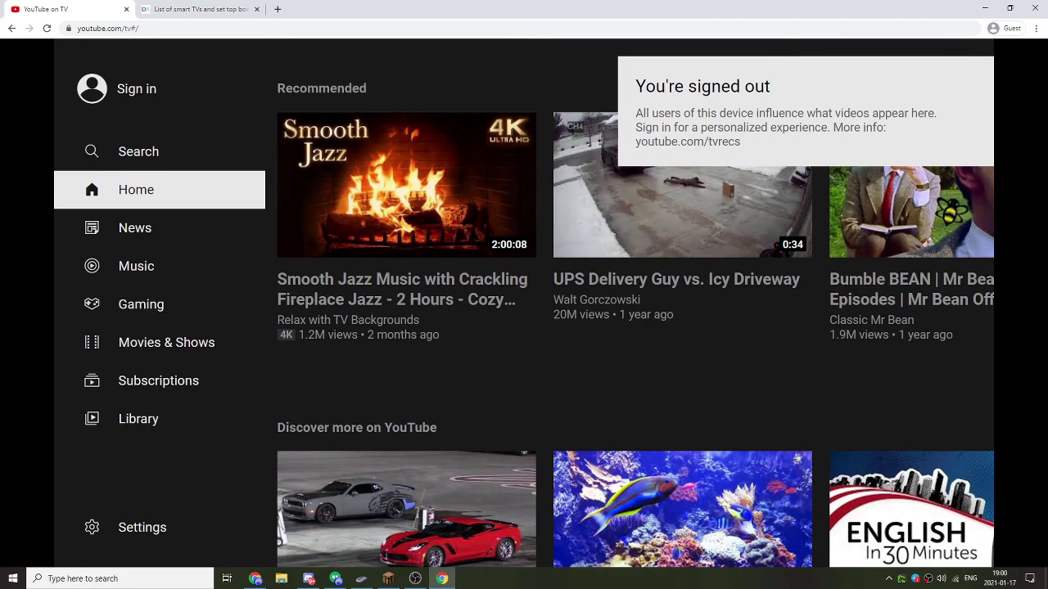
key(Down)
key(Down)
key(Down)
key(Down)
key(Down)
key(Down)
key(Down)
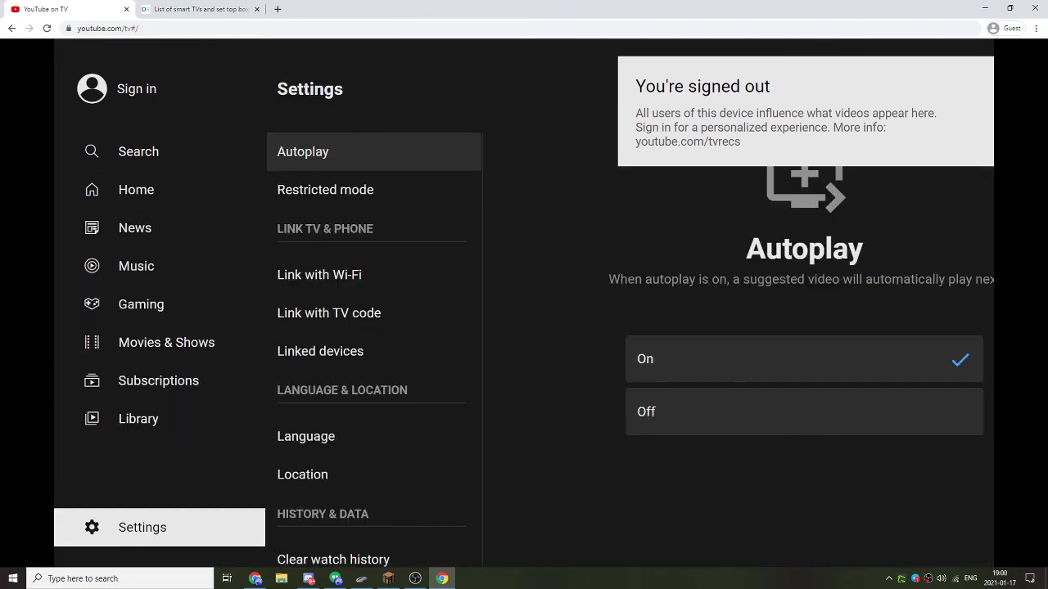
key(Right)
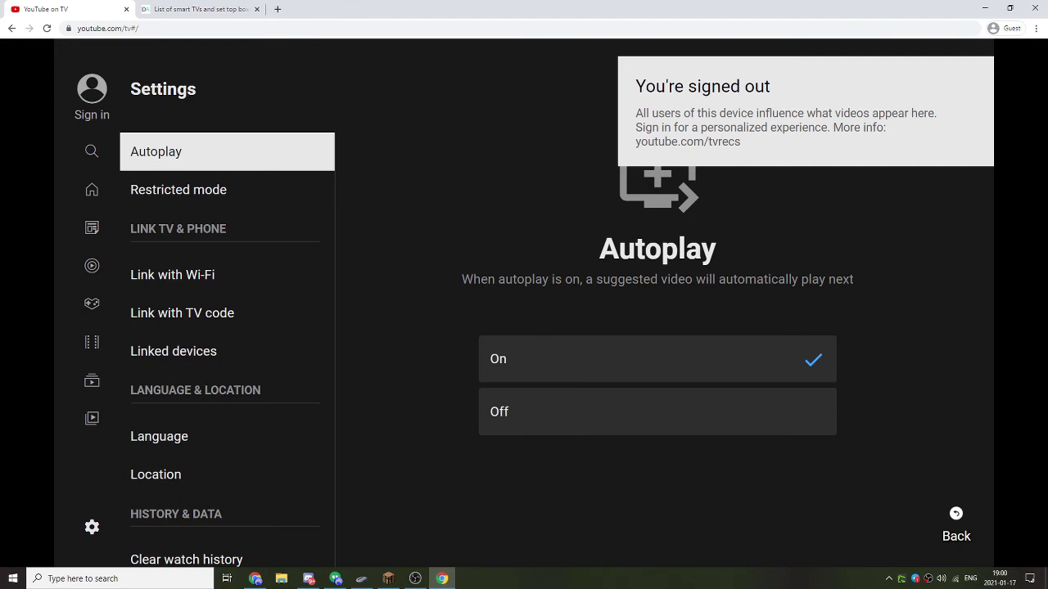
key(Down)
key(Down)
key(Down)
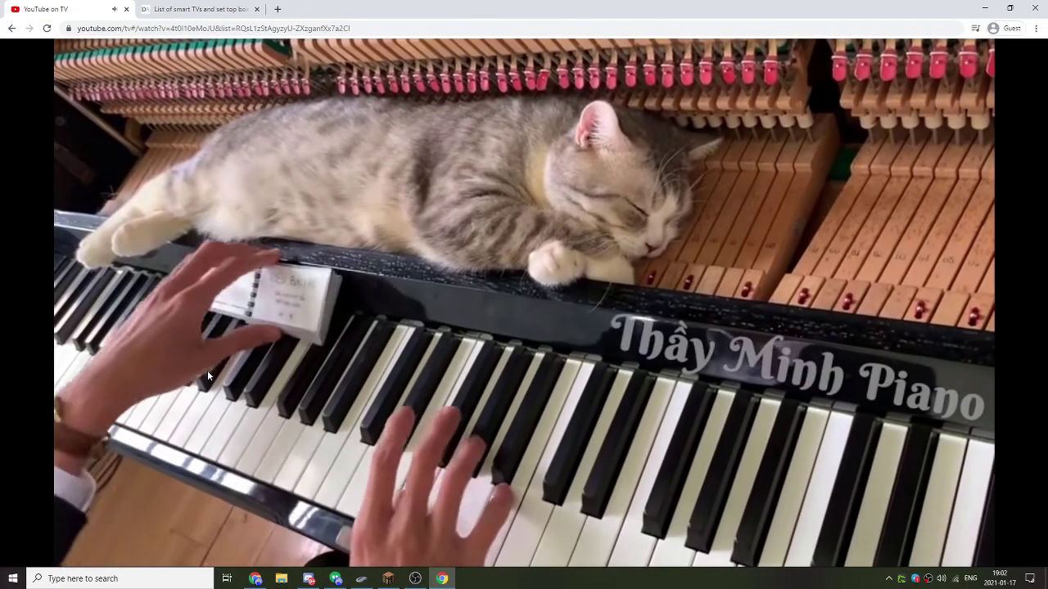
mouse_move(208, 376)
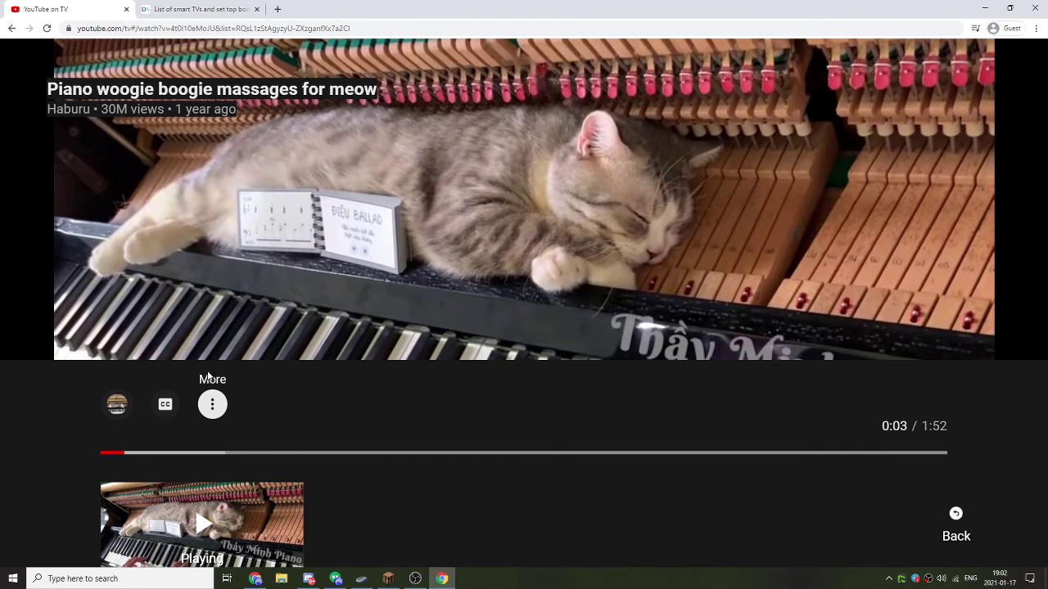